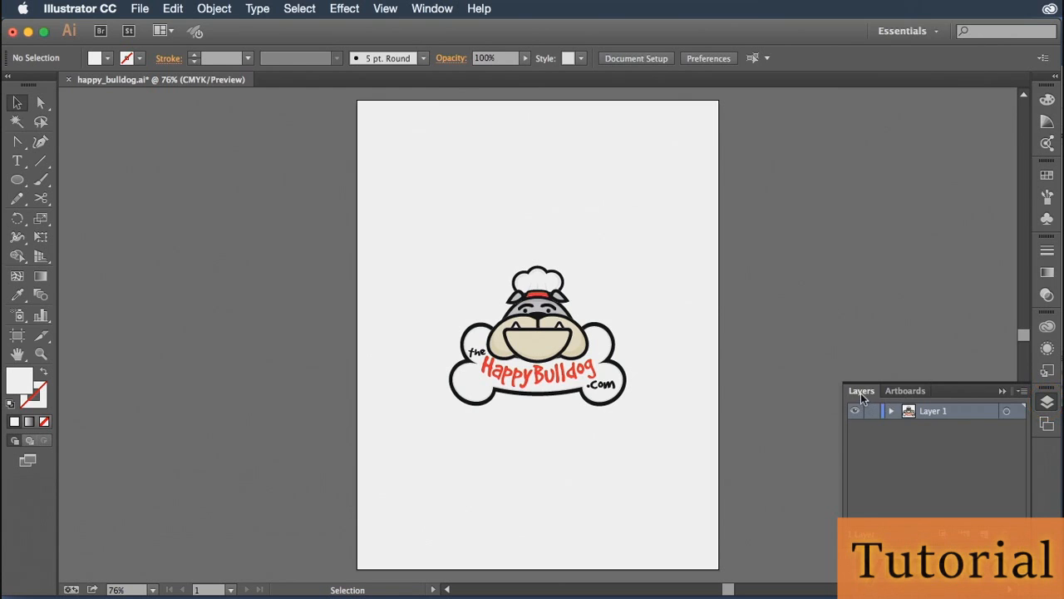
Float the layer list beside the artwork, collapse the artboard list, and add two new layers above Layer 1.
drag(862, 391, 765, 203)
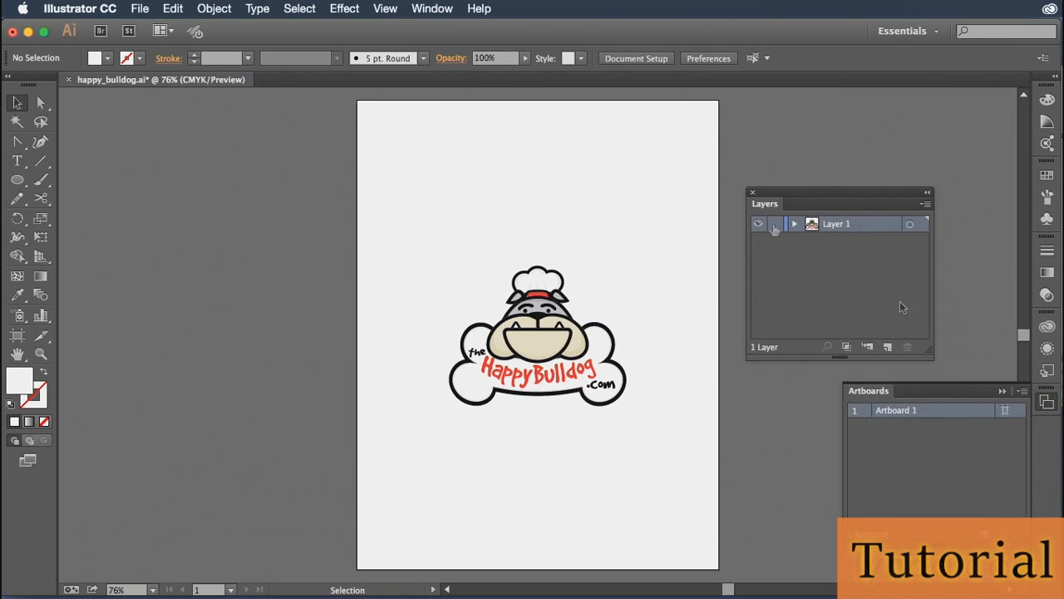
click(1001, 390)
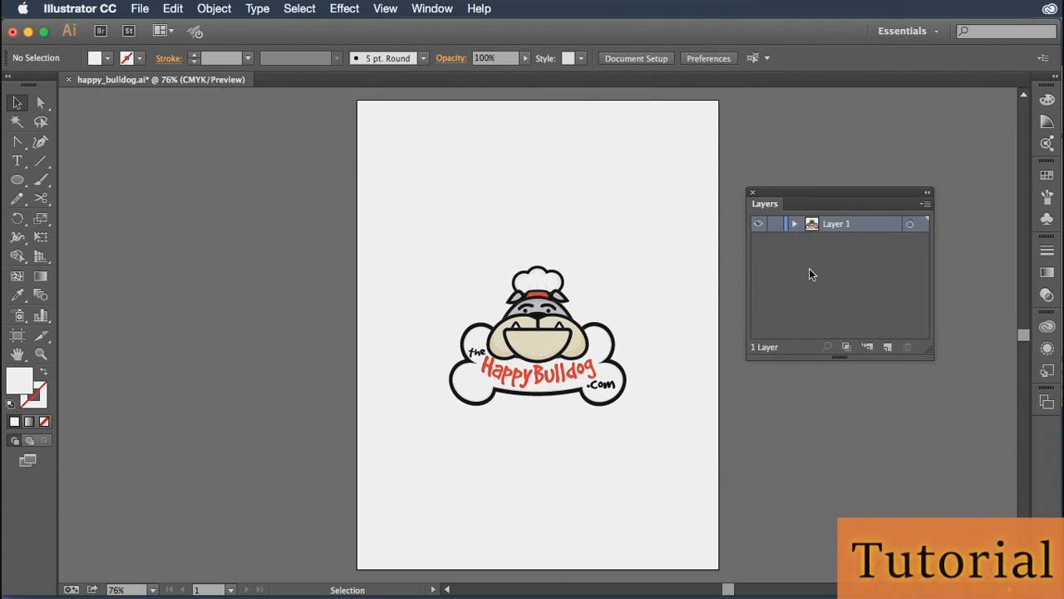
click(888, 347)
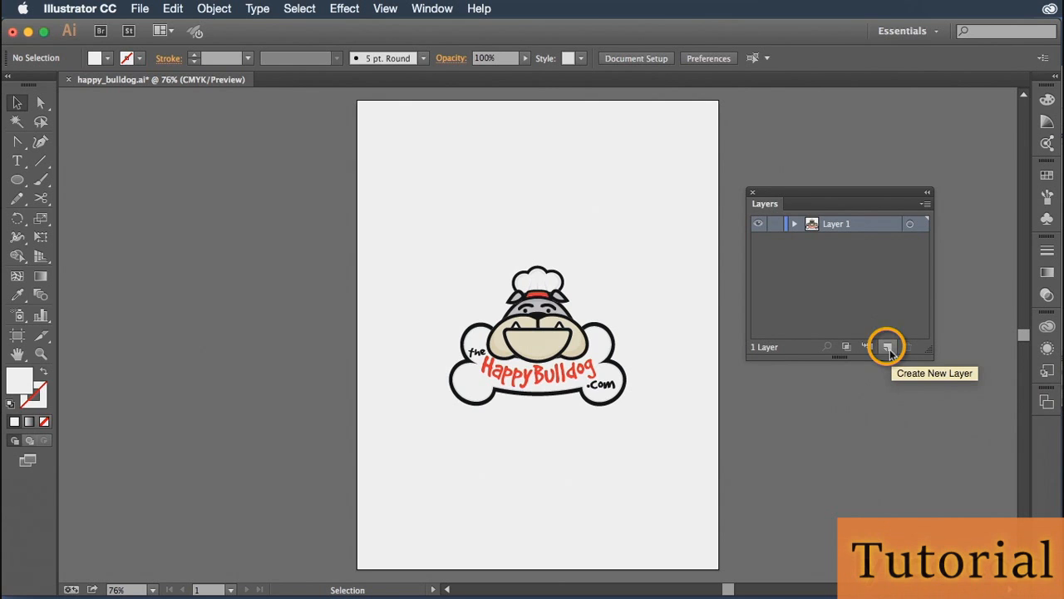
click(888, 348)
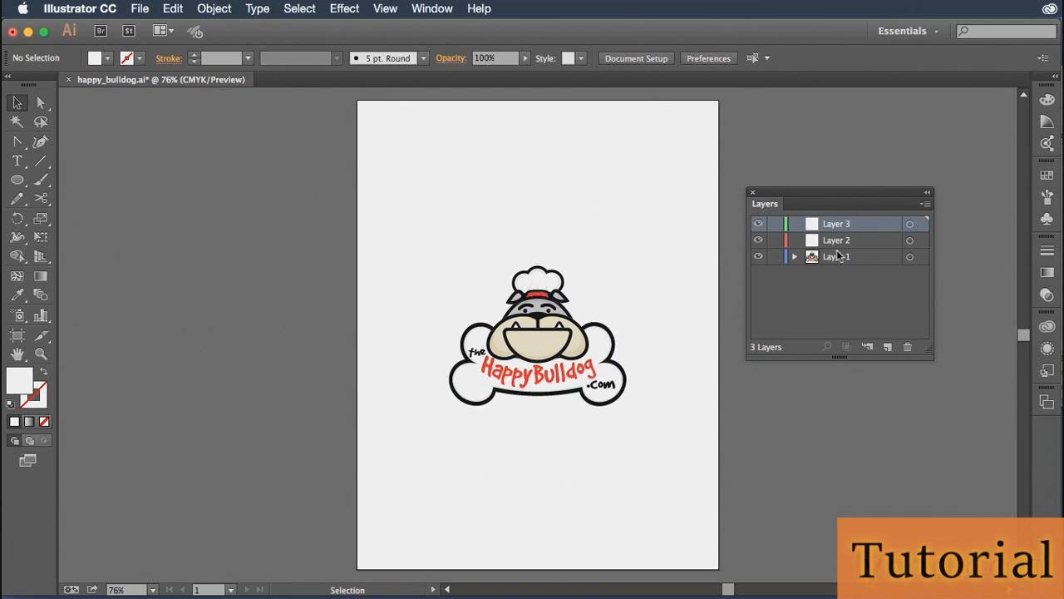
click(839, 294)
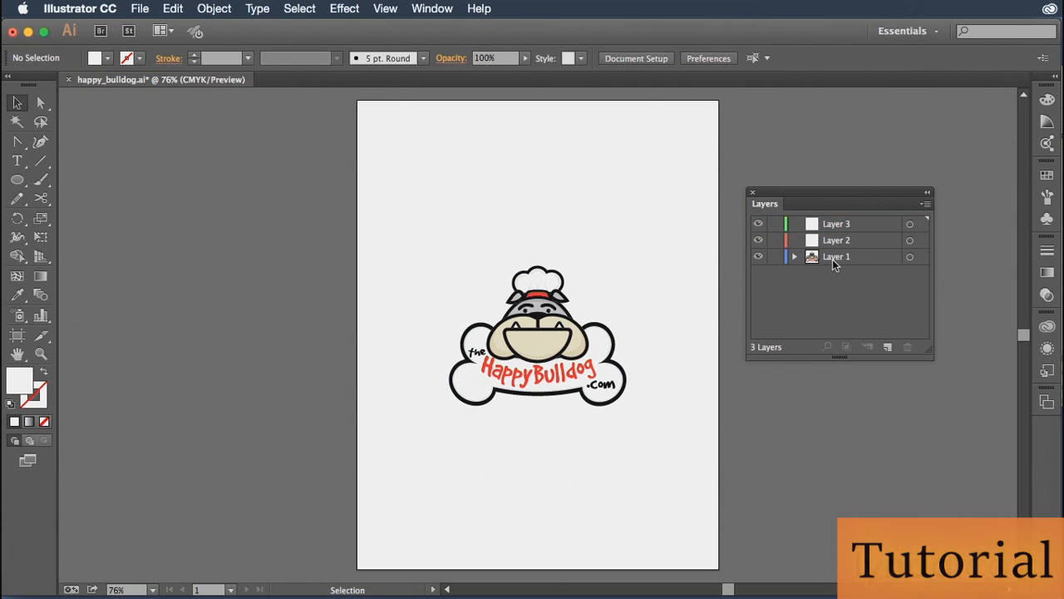
Rename Layer 1 as Bone, Layer 2 as Text and Layer 3 as Bulldog.
double_click(833, 257)
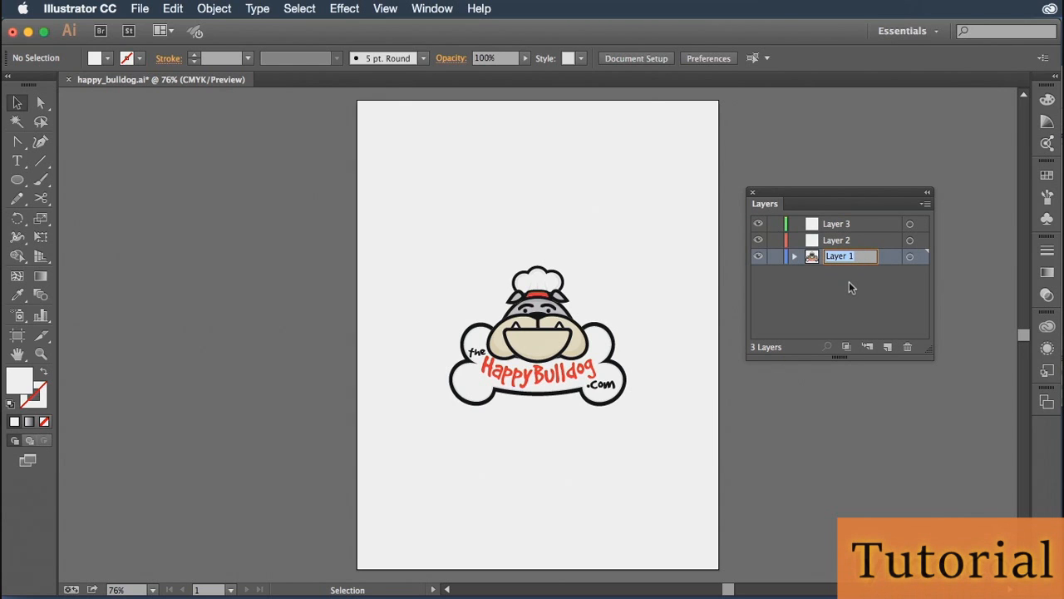
text(Bone)
key(Return)
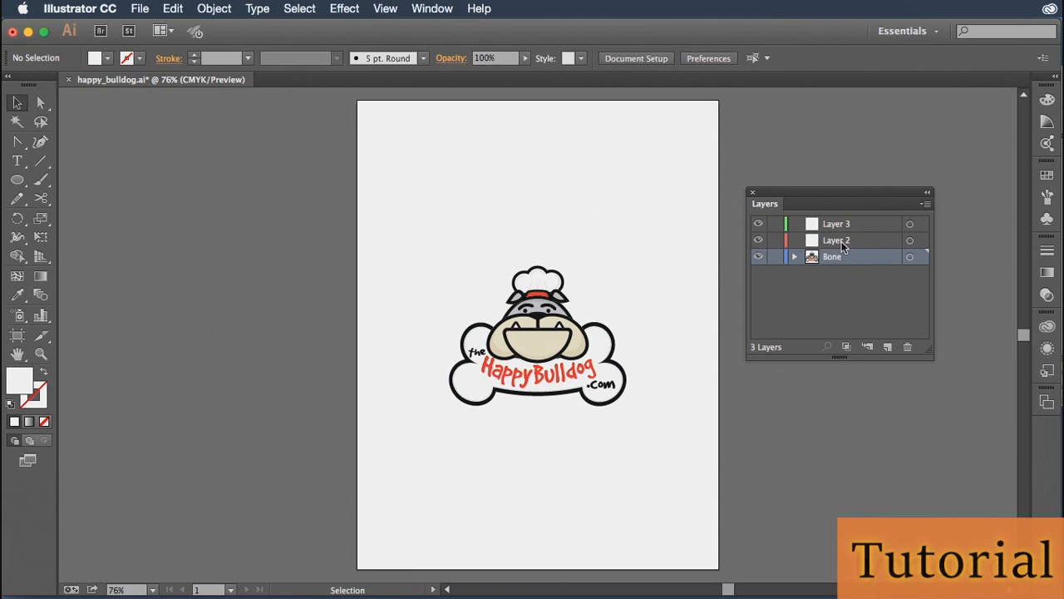
double_click(838, 240)
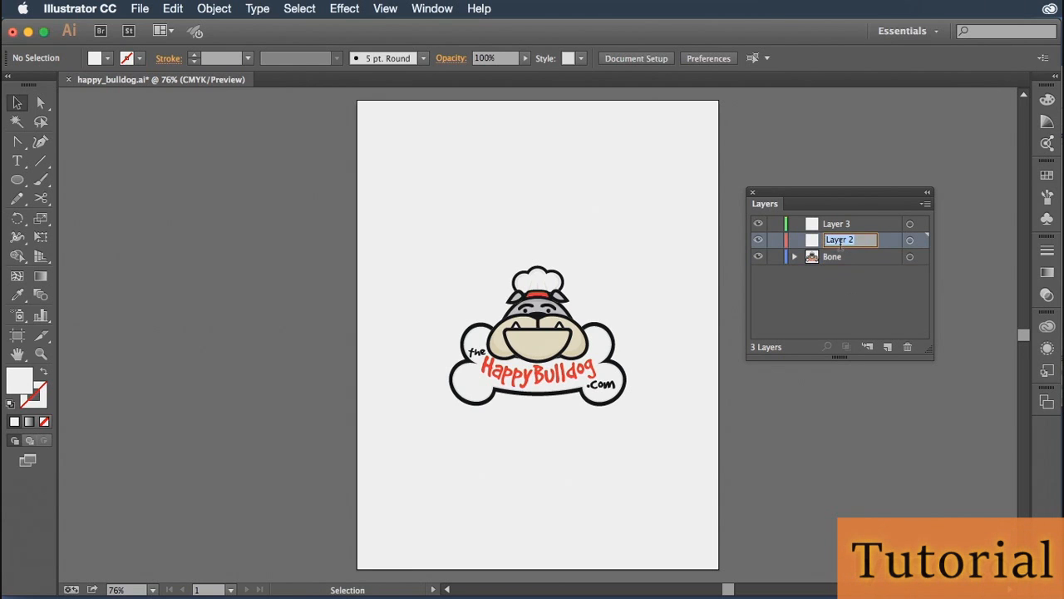
text(text)
key(Return)
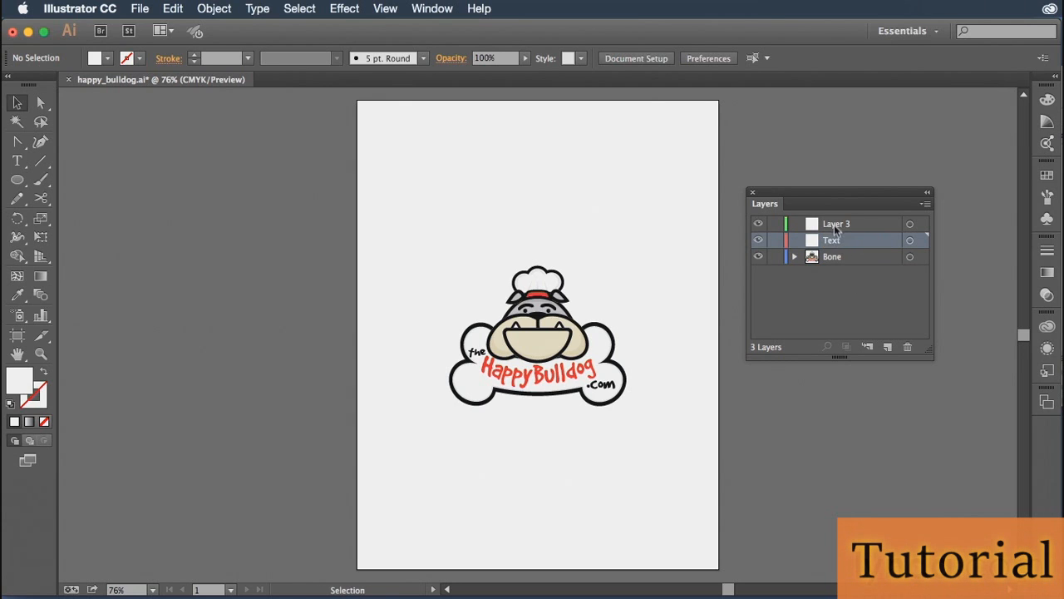
double_click(835, 227)
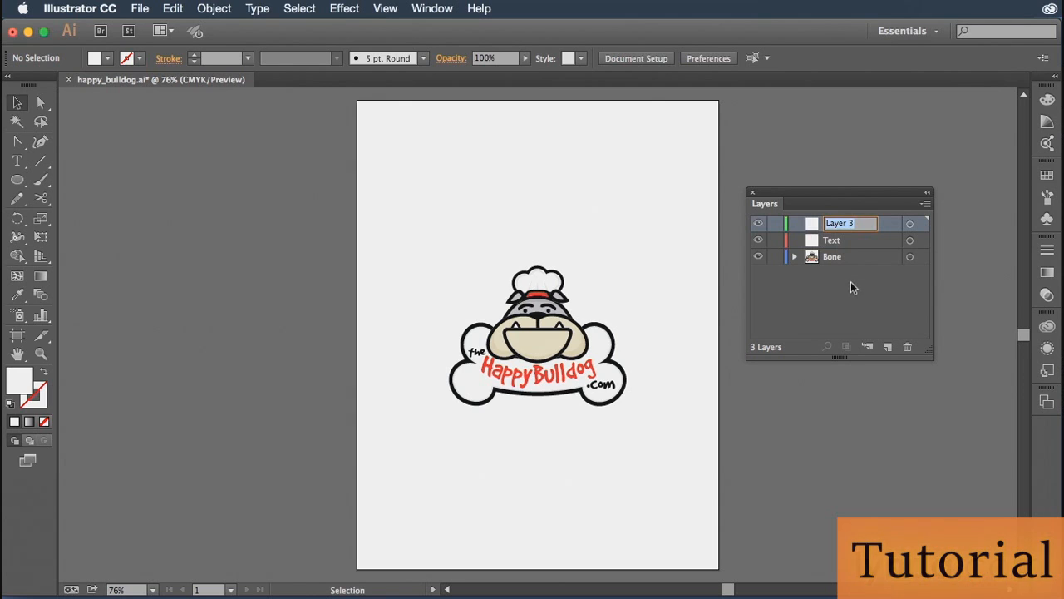
text(Bulldog)
key(Return)
Review the layer options of the Bulldog layer without changing them.
click(924, 205)
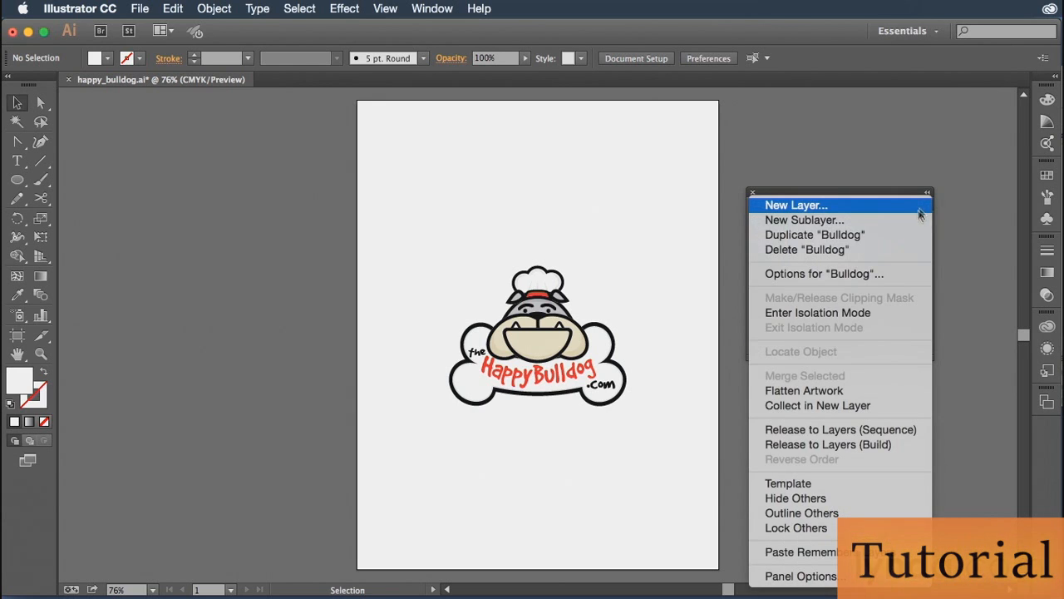
click(868, 280)
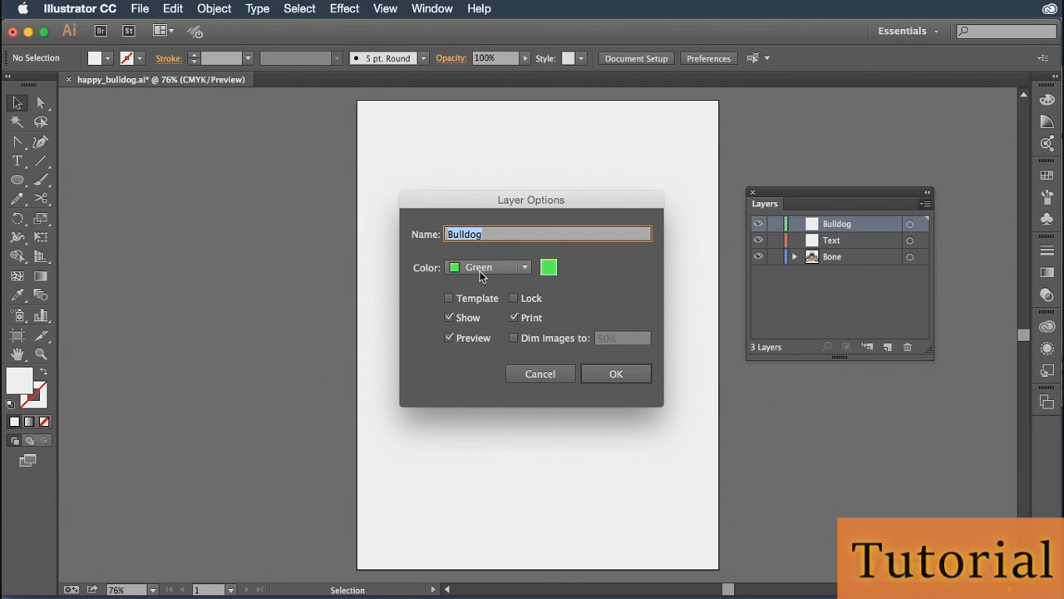
click(613, 374)
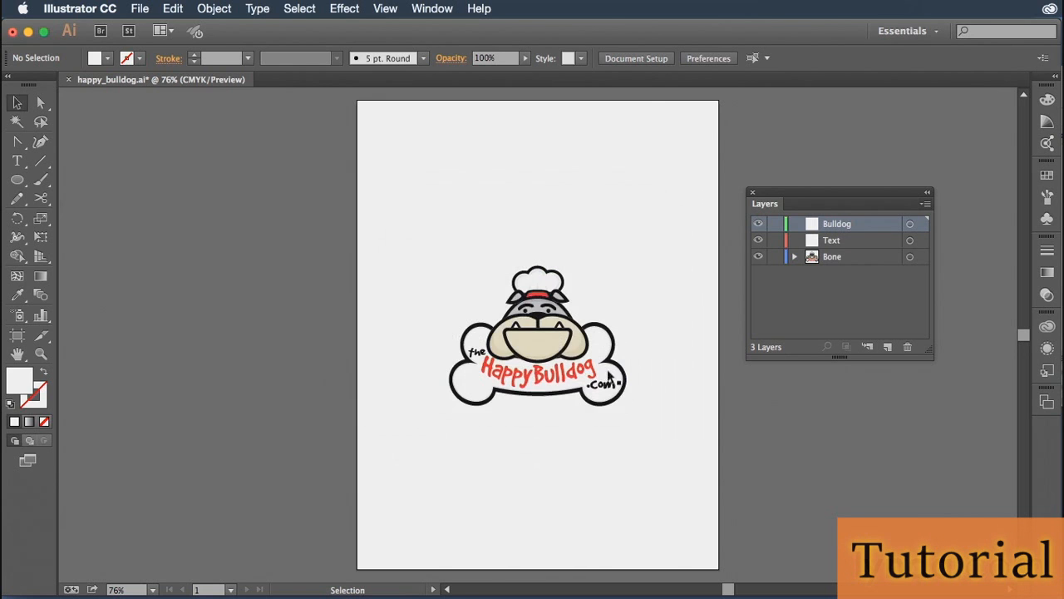
Make the Bone layer active and select all of the logo artwork for a close-up view.
click(864, 258)
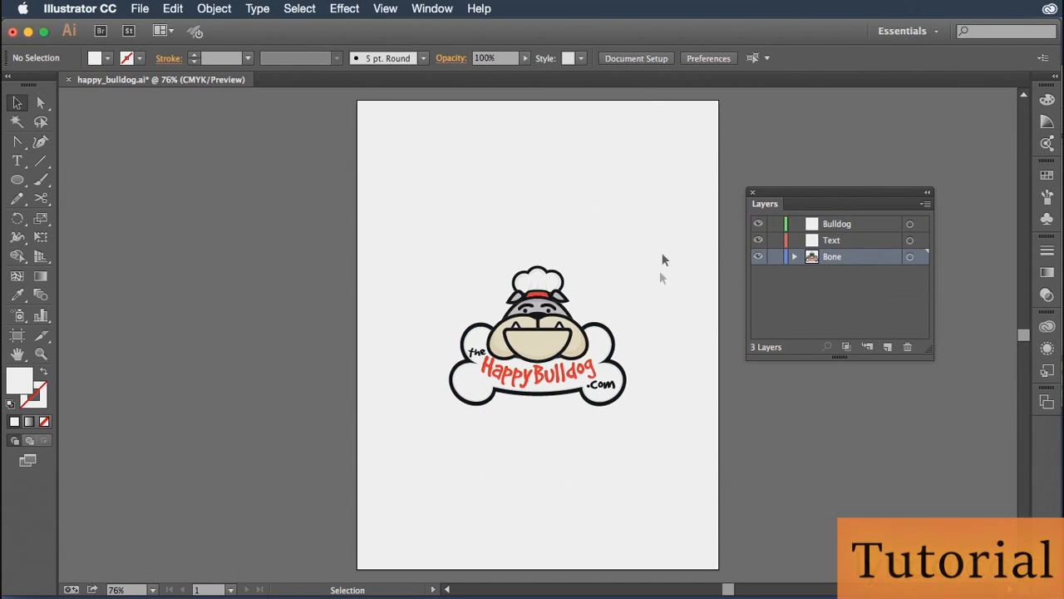
drag(667, 247, 396, 444)
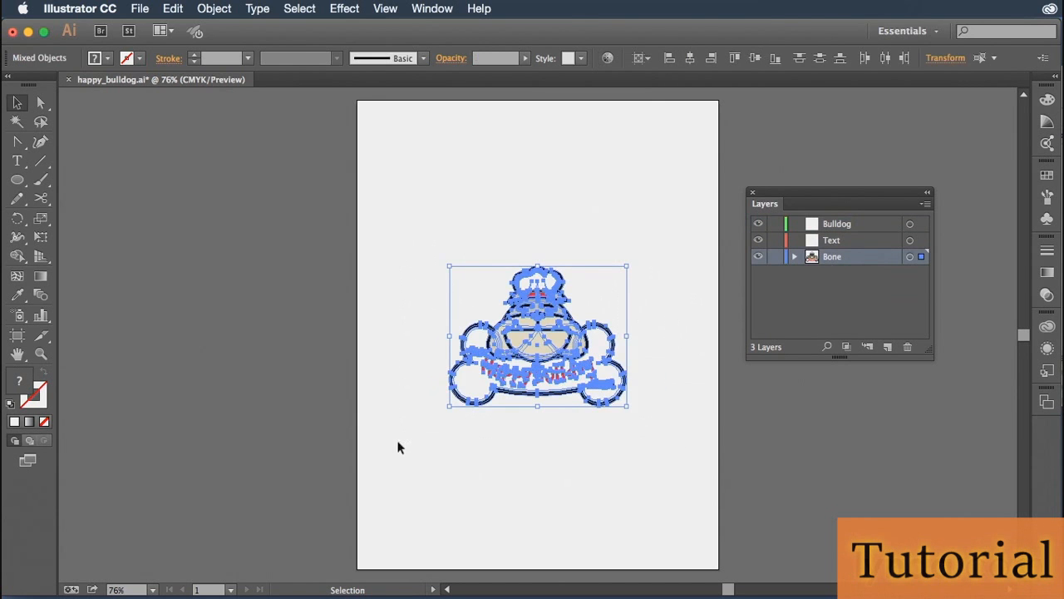
key(super+equal)
key(super+equal)
key(super+equal)
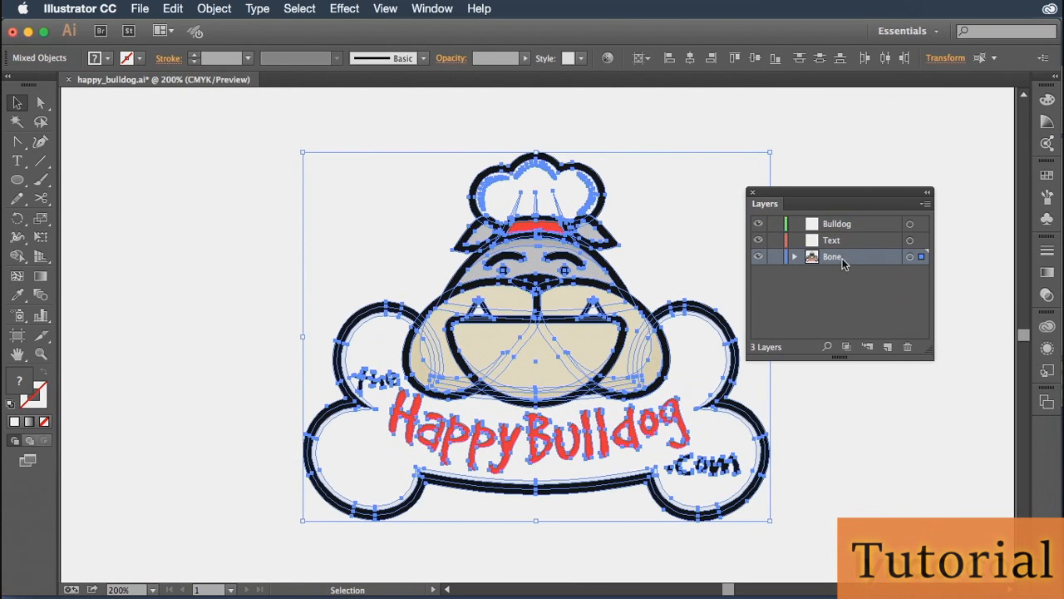
Set the Bone layer's selection color to Yellow in its layer options.
click(925, 205)
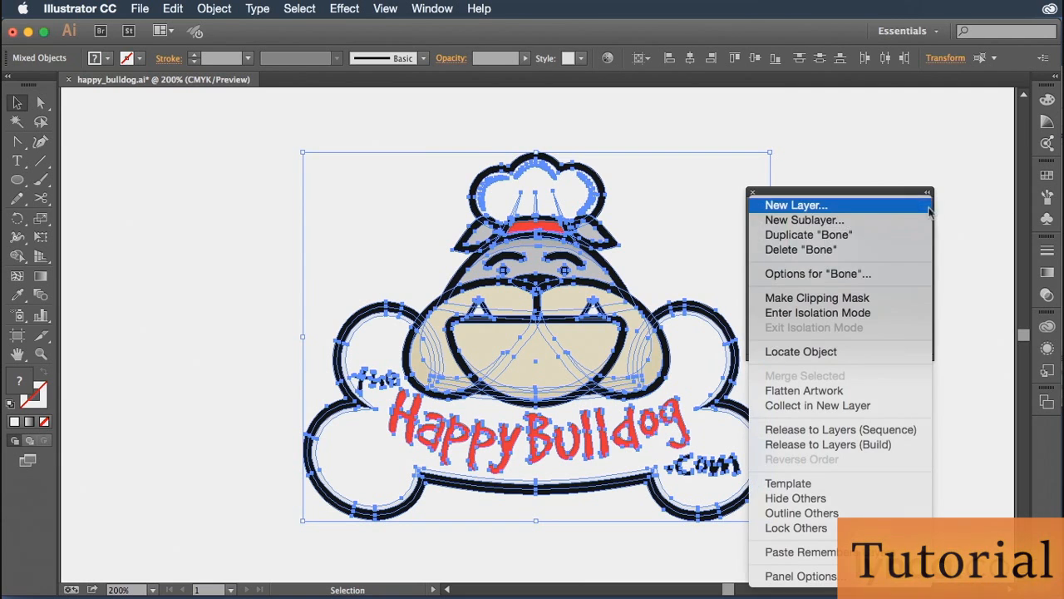
click(908, 279)
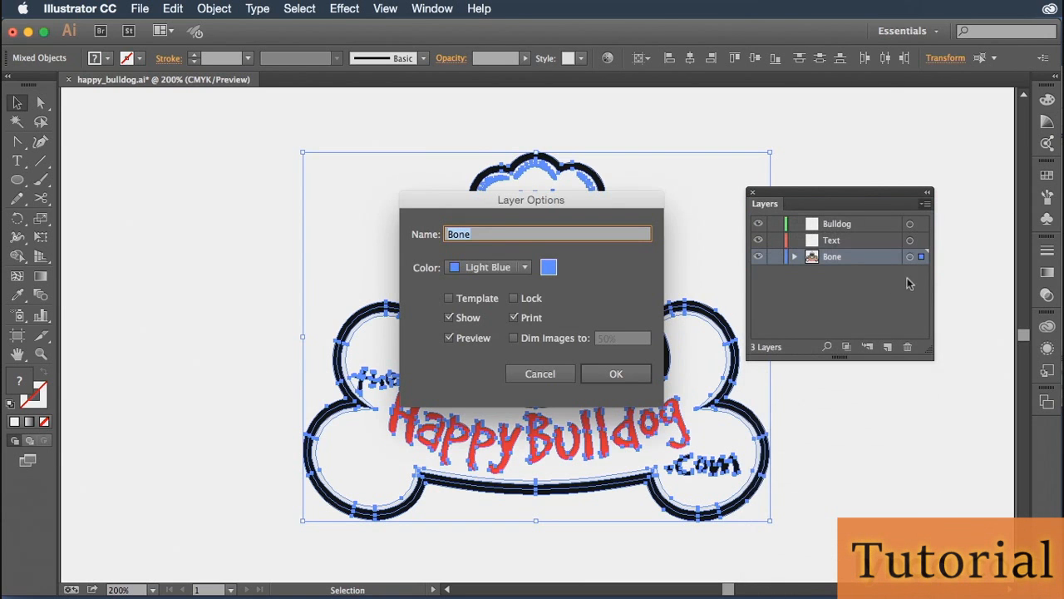
click(518, 270)
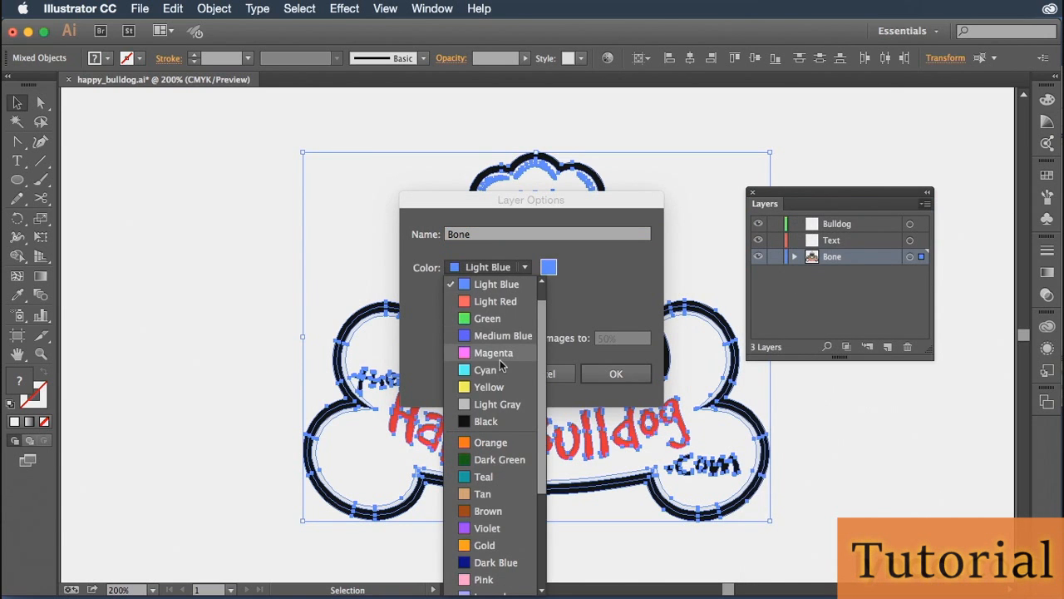
click(504, 388)
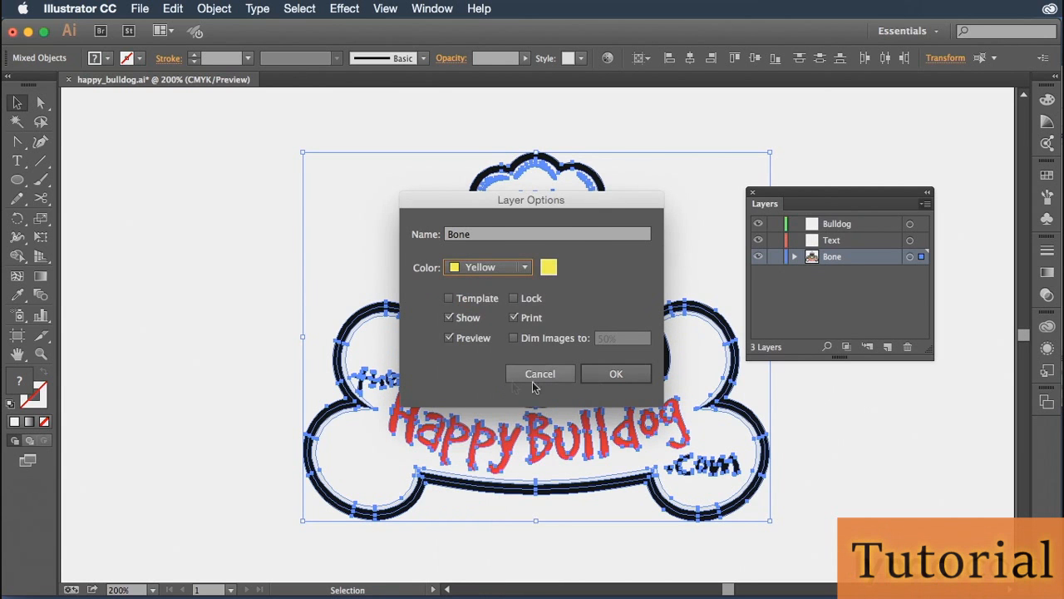
click(615, 375)
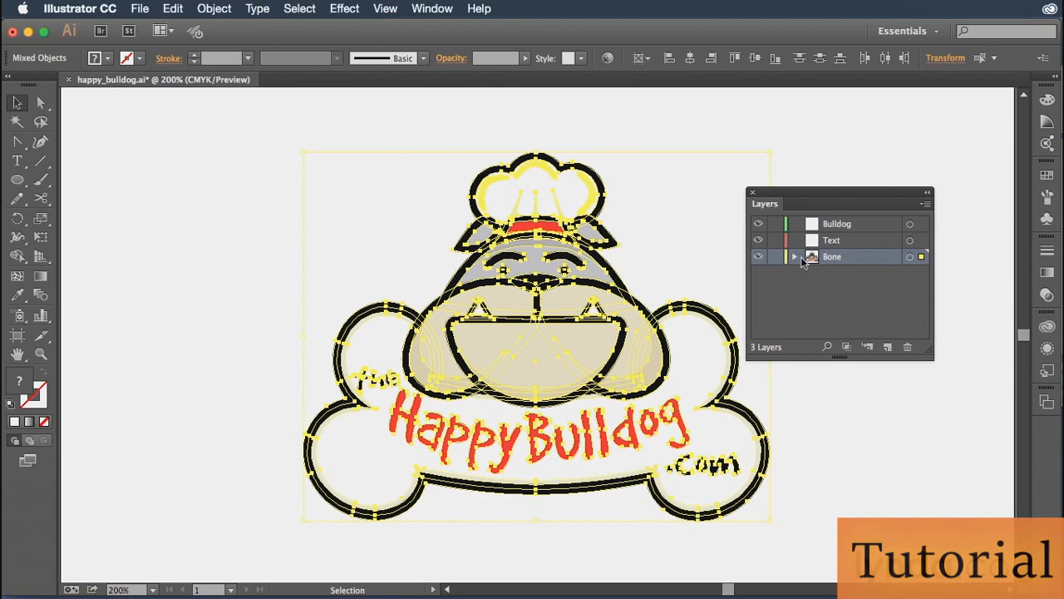
Set the Bone layer's selection color to Teal in its layer options.
double_click(857, 259)
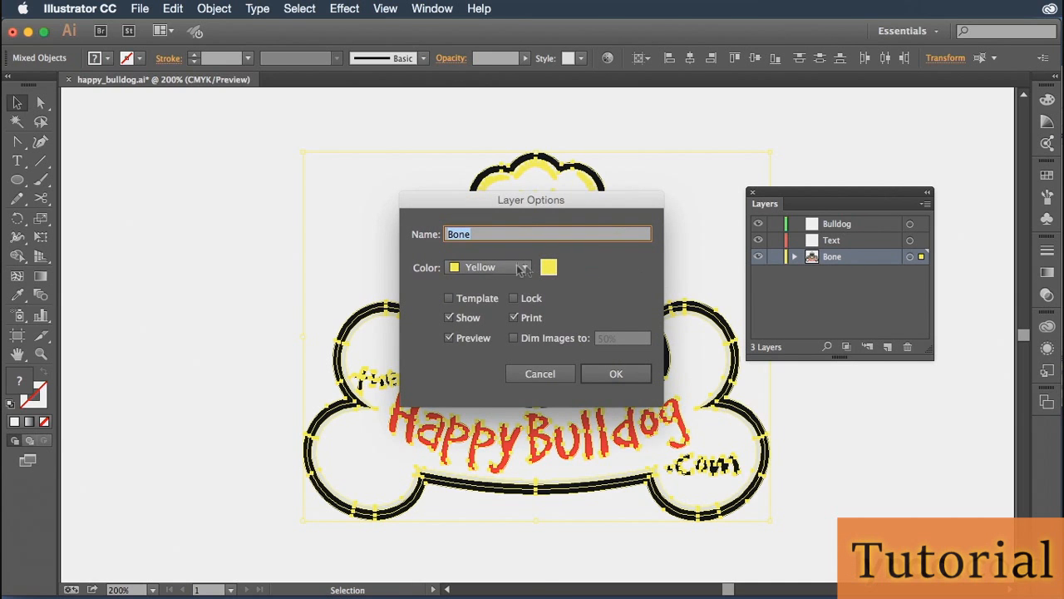
click(519, 267)
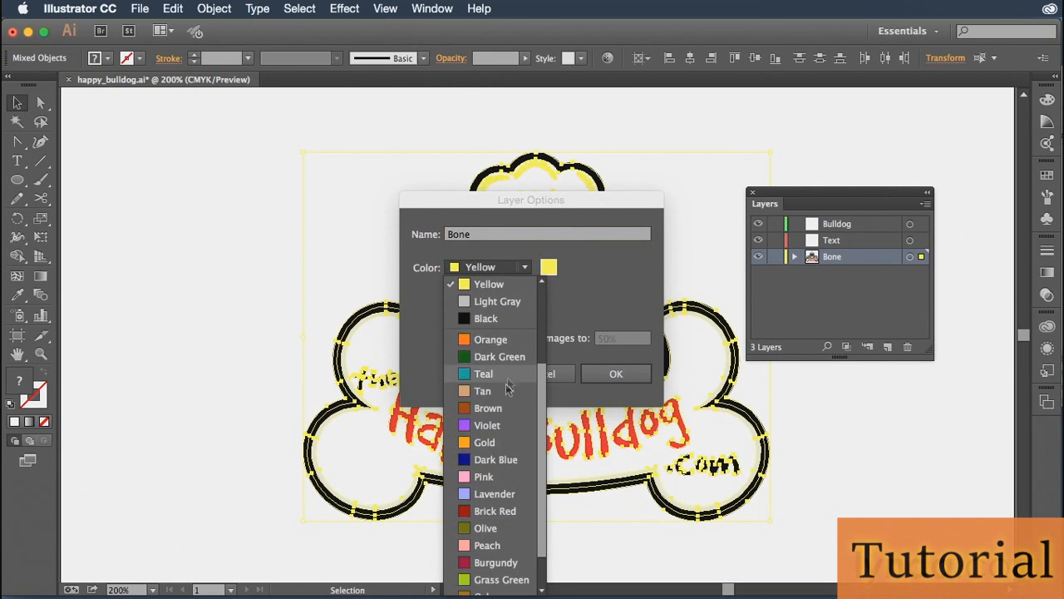
scroll(509, 437, down, 2)
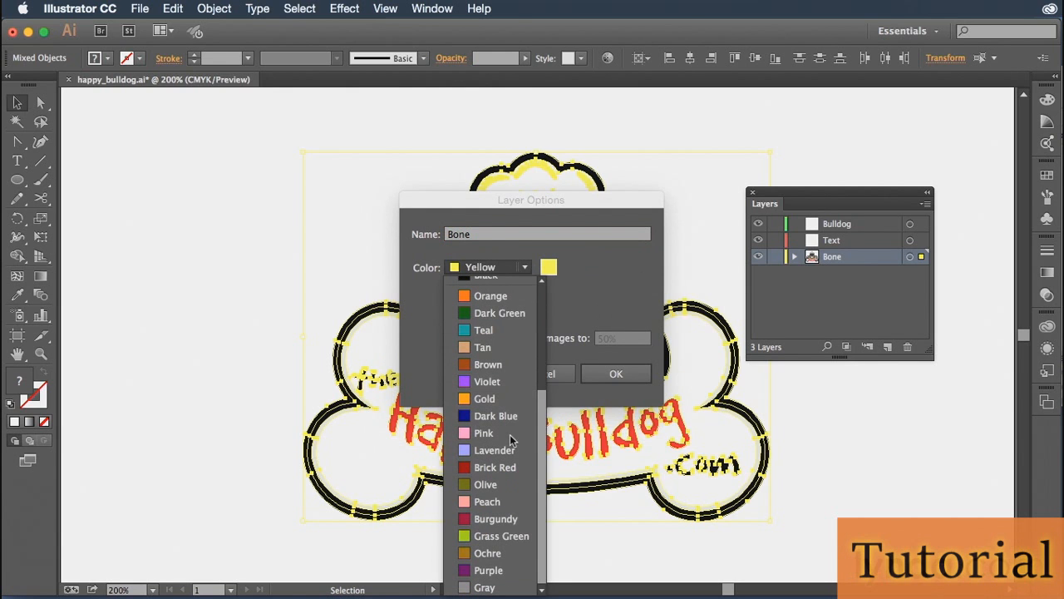
click(486, 332)
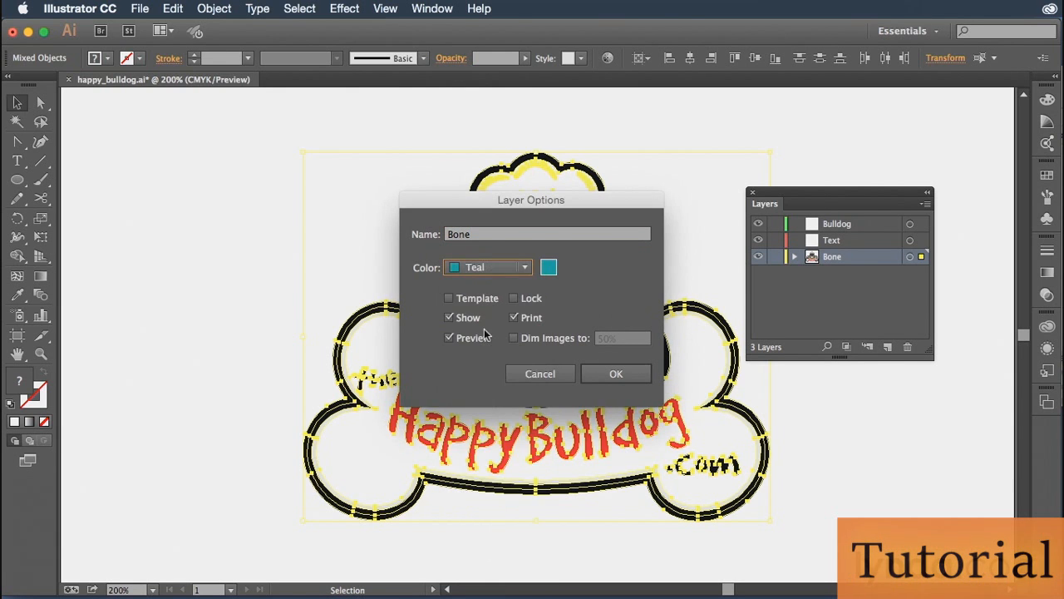
click(614, 376)
Select the bulldog's mouth and the bone group in turn to check their selection outlines, then deselect everything.
click(868, 418)
click(734, 406)
click(662, 383)
click(494, 361)
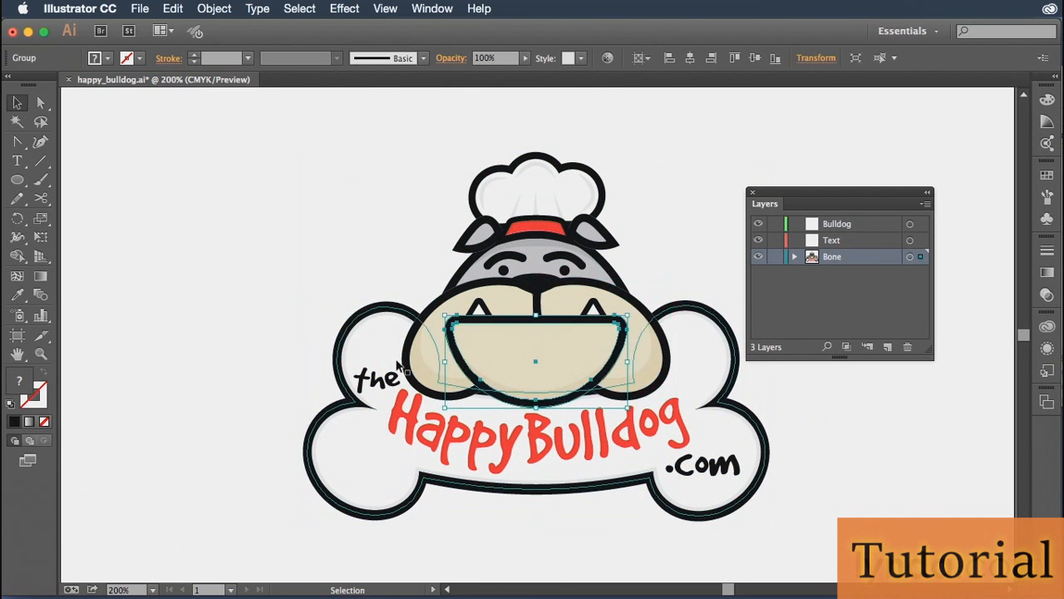
click(398, 361)
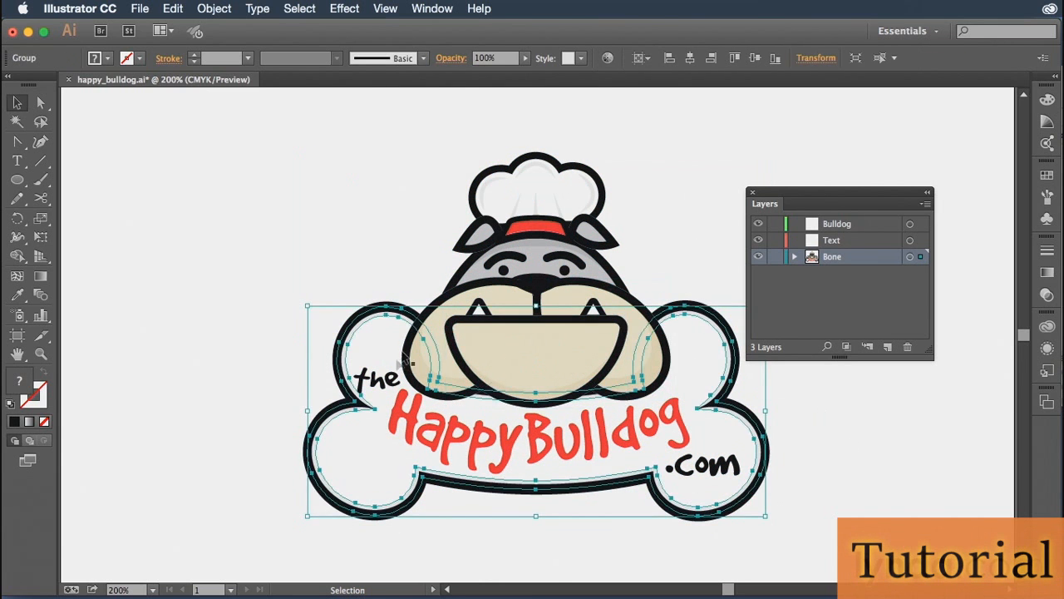
click(356, 203)
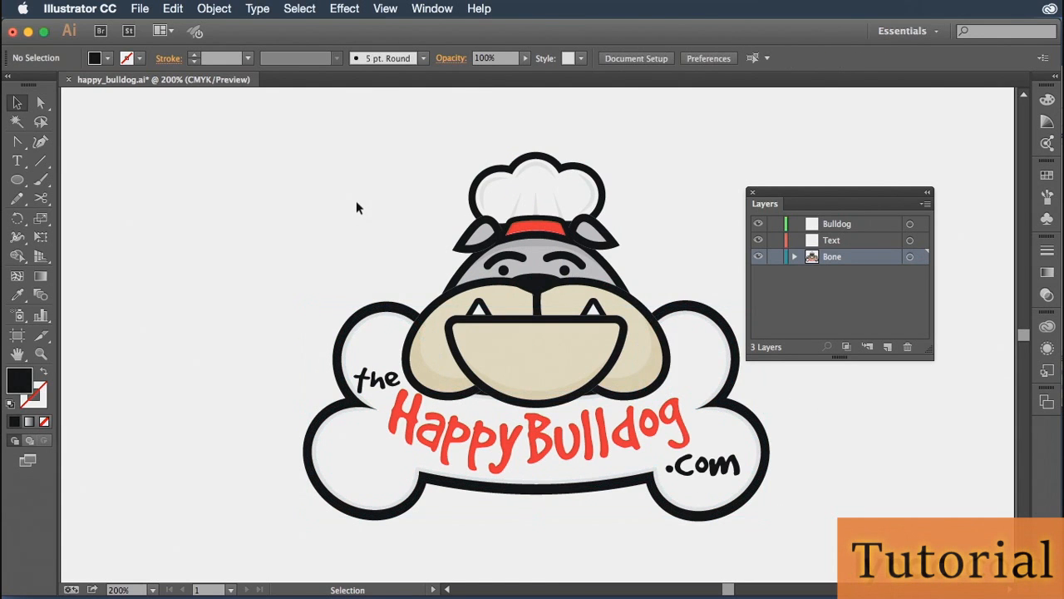
Set the Bulldog layer's selection color to Violet in its layer options.
click(851, 243)
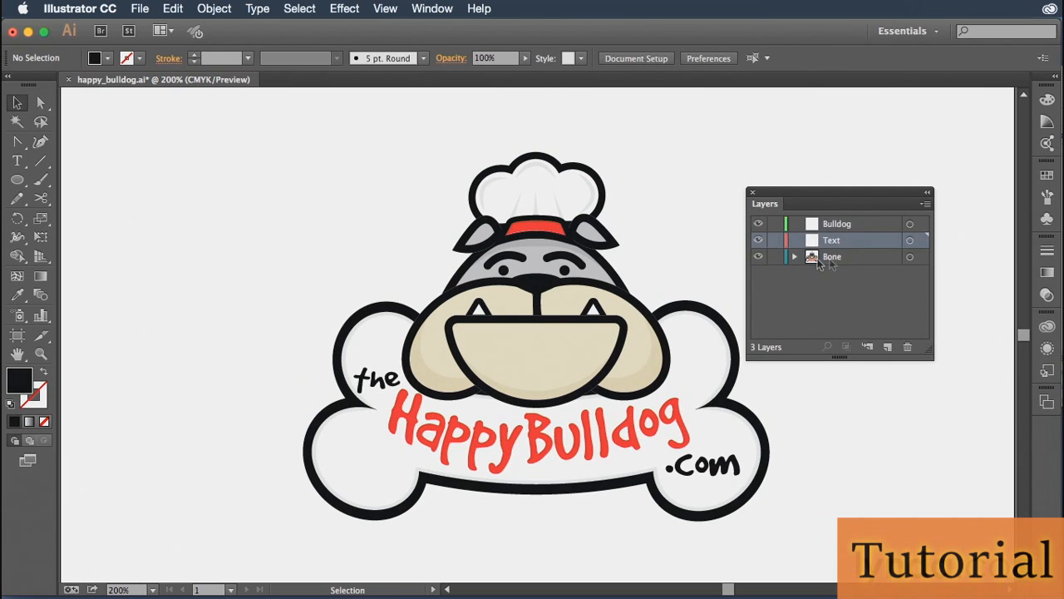
double_click(873, 225)
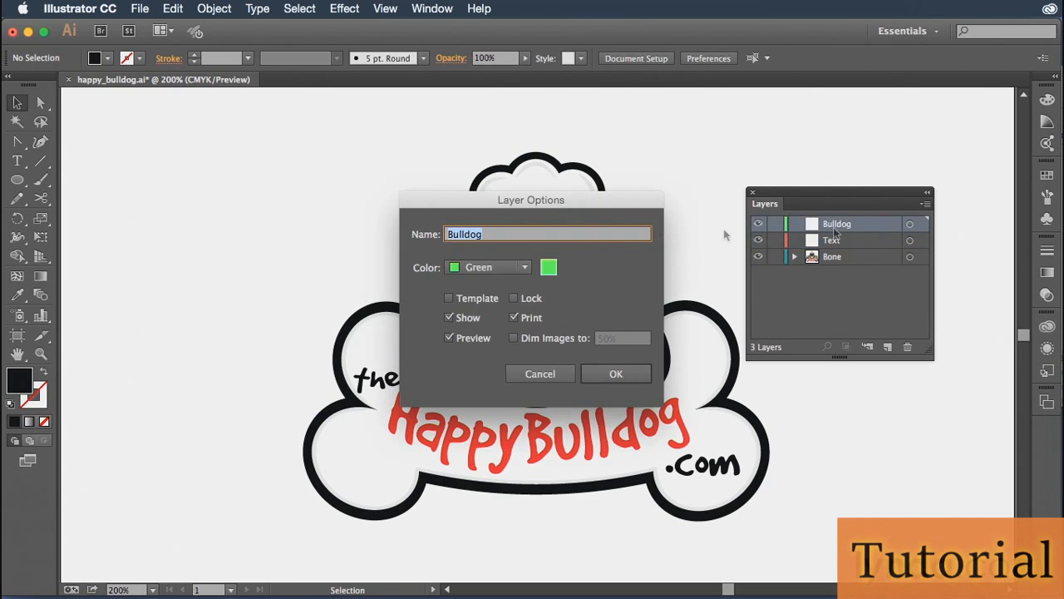
click(527, 272)
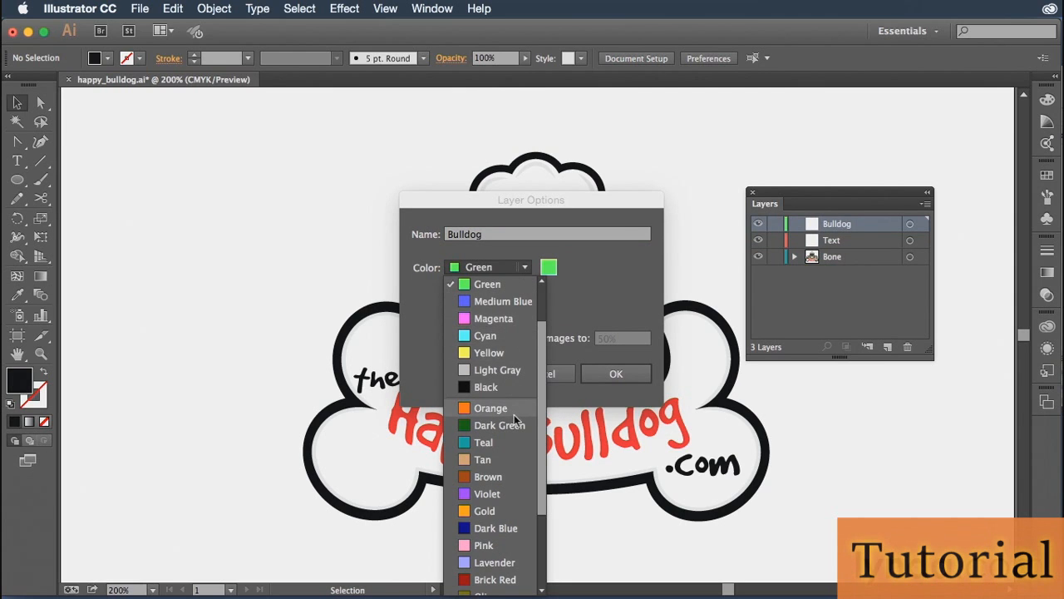
click(504, 493)
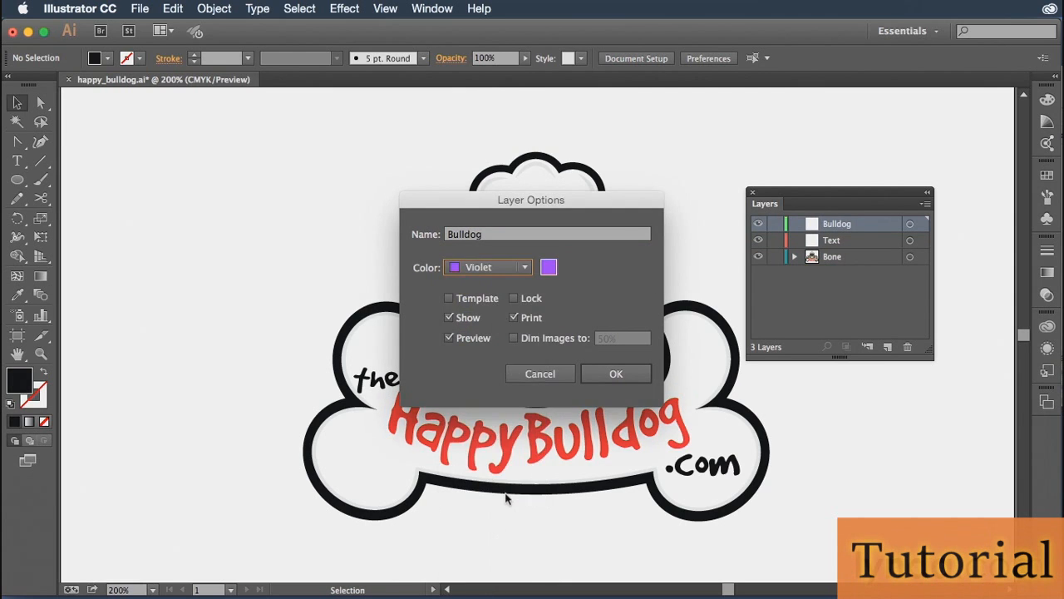
click(609, 376)
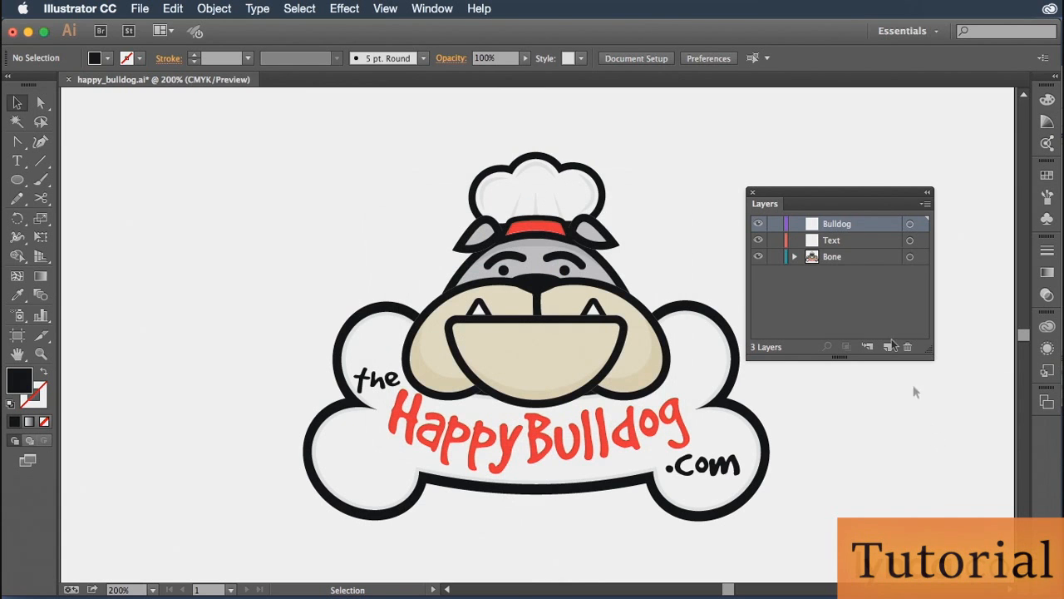
Try the Template option in the Bulldog layer's options, switch it off again and accept the dialog.
double_click(870, 226)
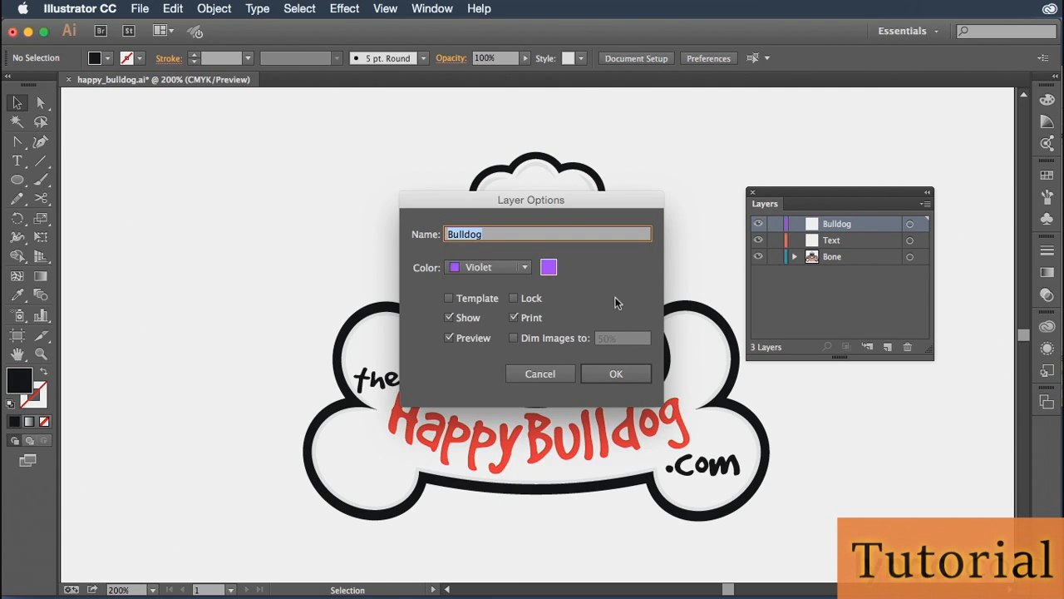
click(449, 297)
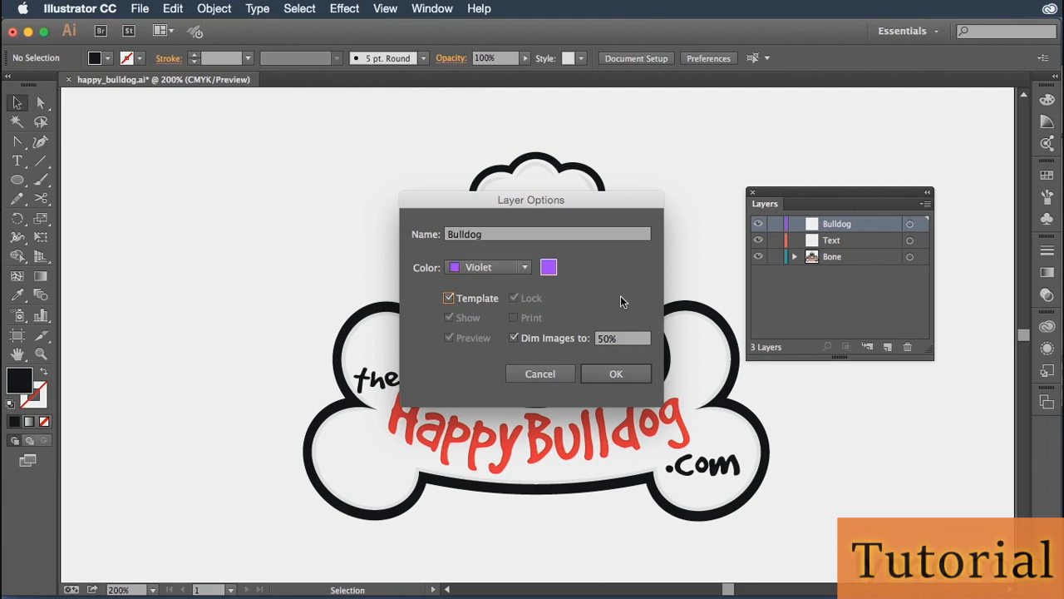
click(450, 301)
click(536, 340)
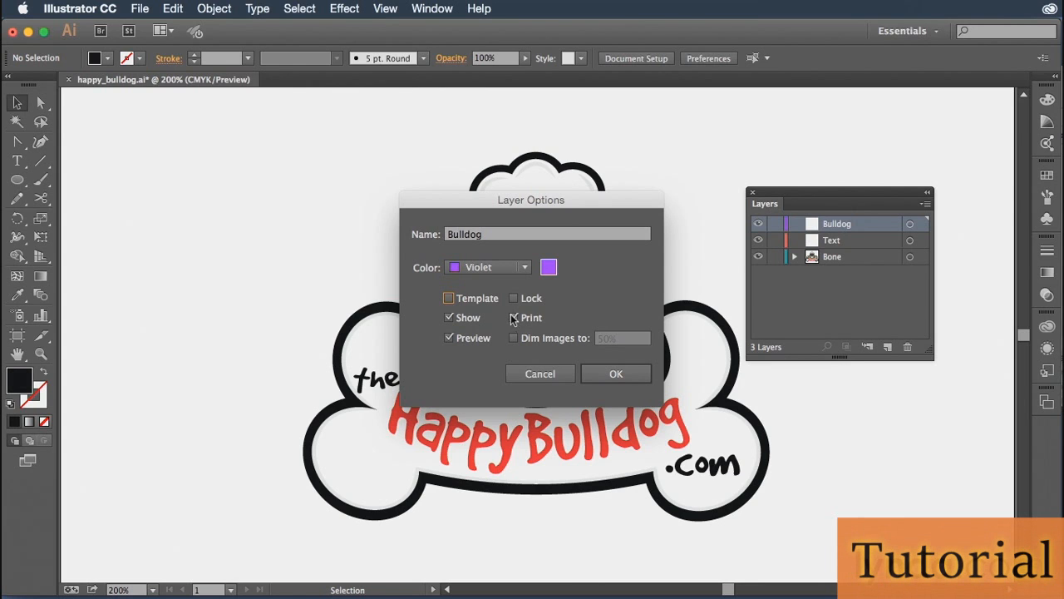
click(621, 373)
drag(839, 196, 859, 192)
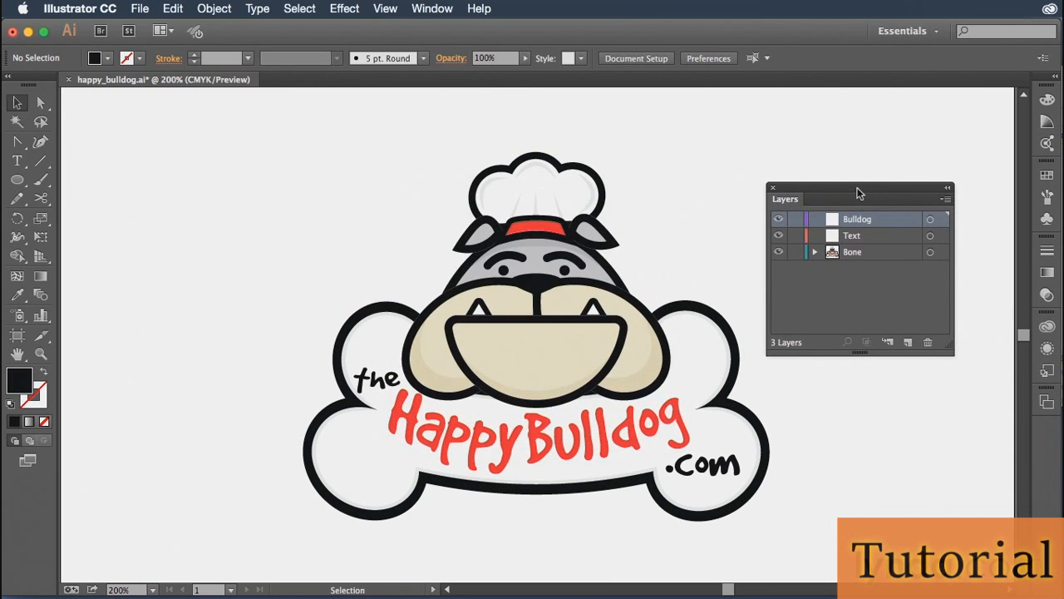